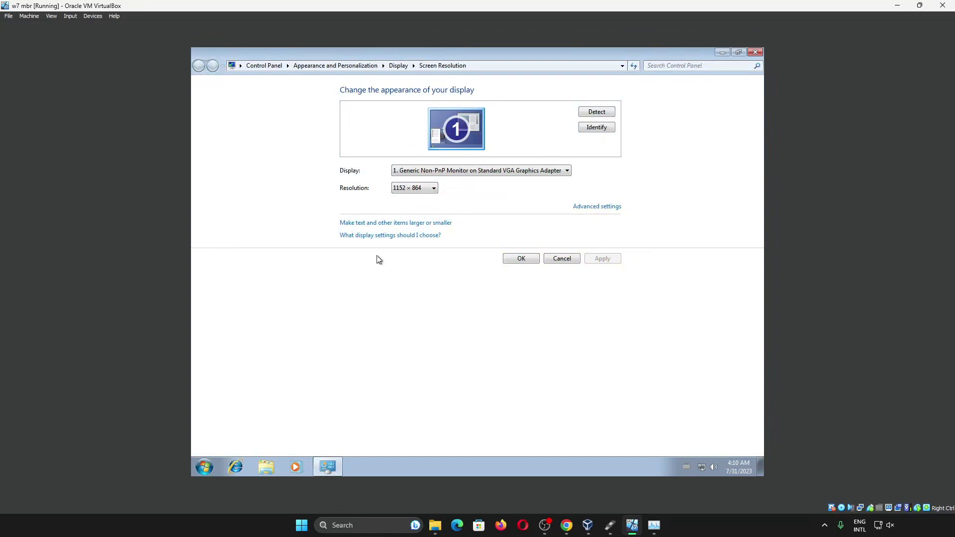
Check the available screen resolutions of the Windows 7 guest and close the display settings
click(428, 188)
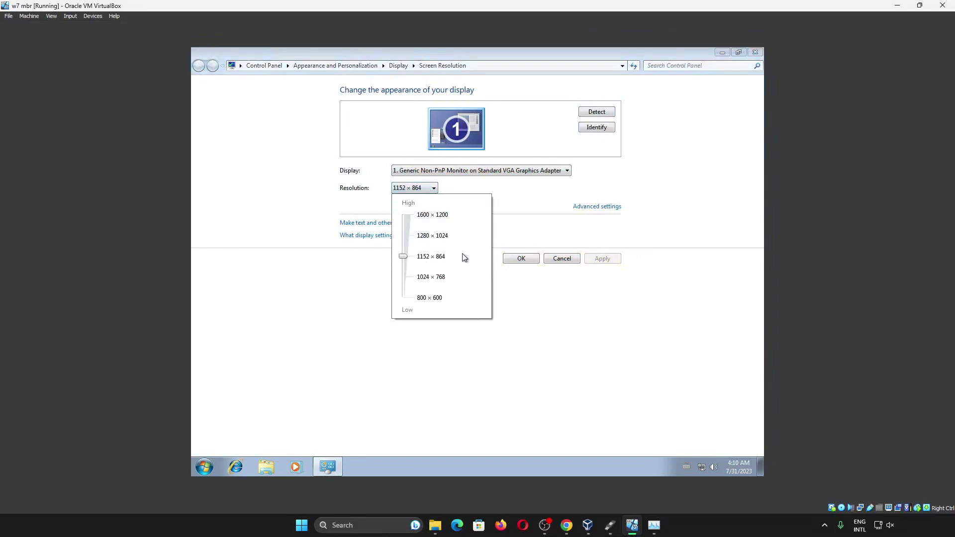
click(674, 168)
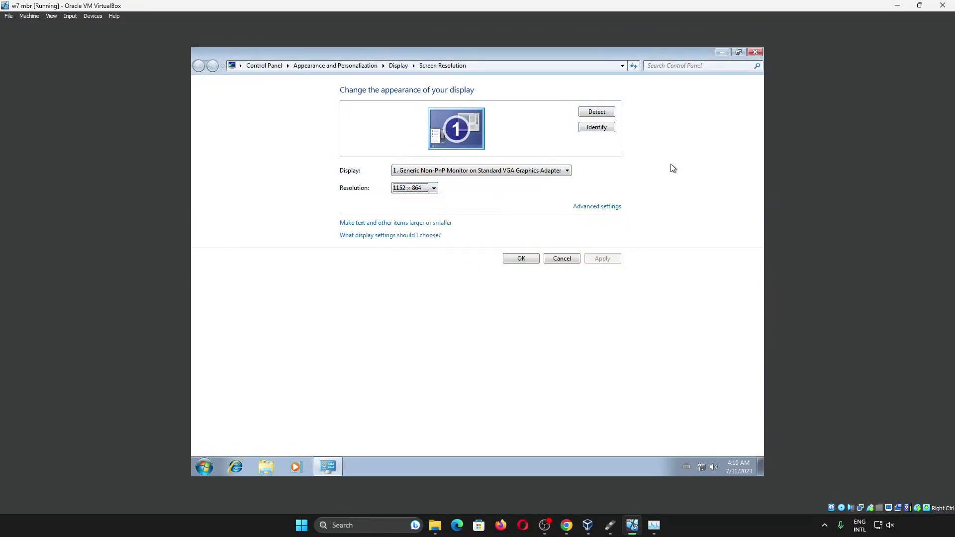
click(755, 52)
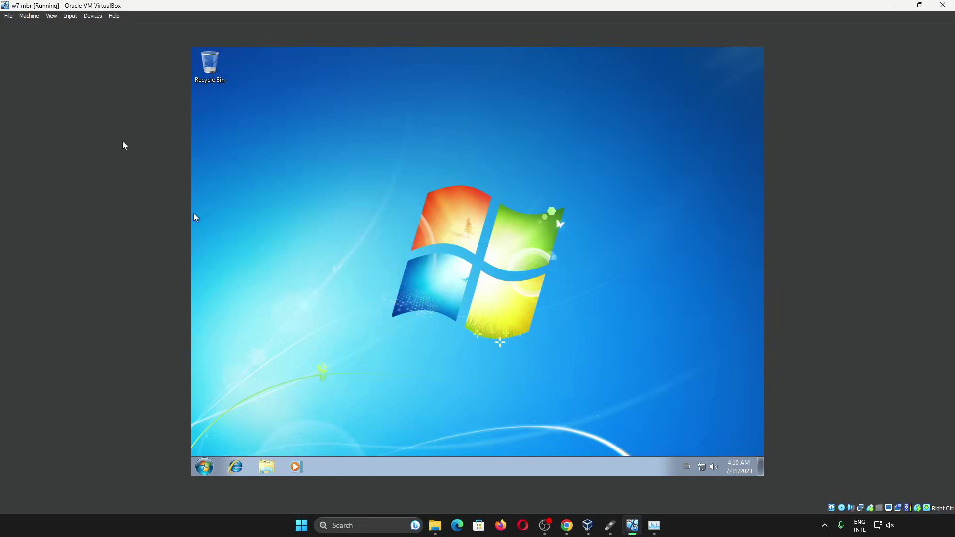
Insert the Guest Additions CD image into the virtual machine and open the CD drive (D:) in the guest
click(90, 17)
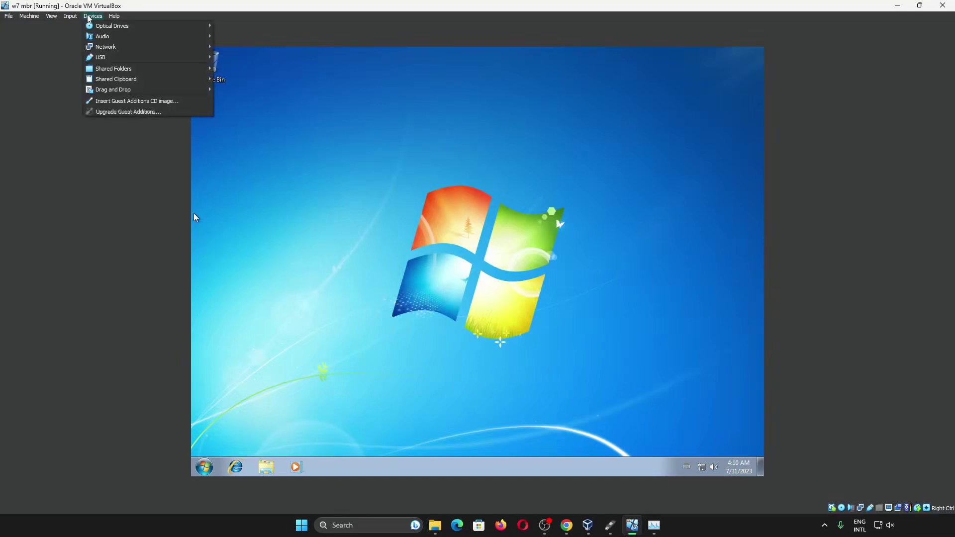
click(126, 103)
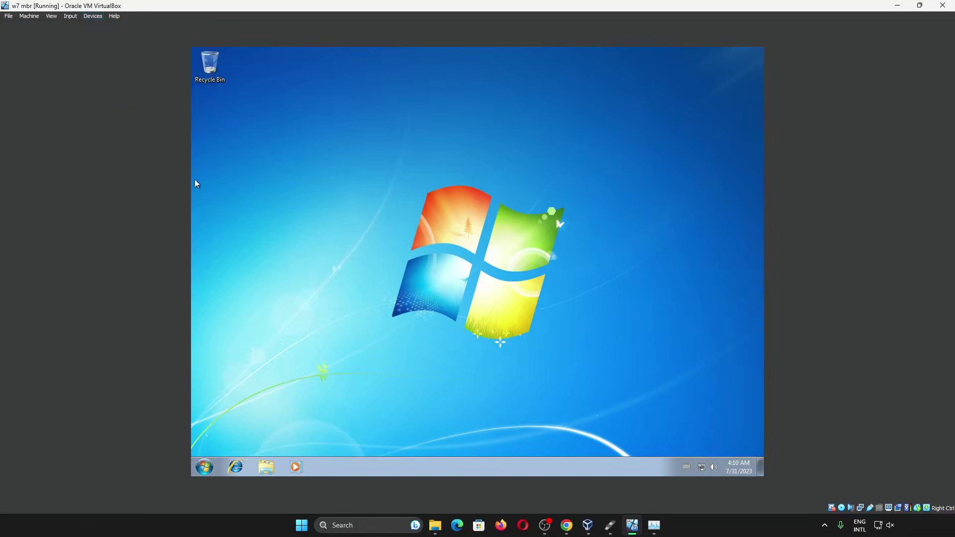
click(266, 466)
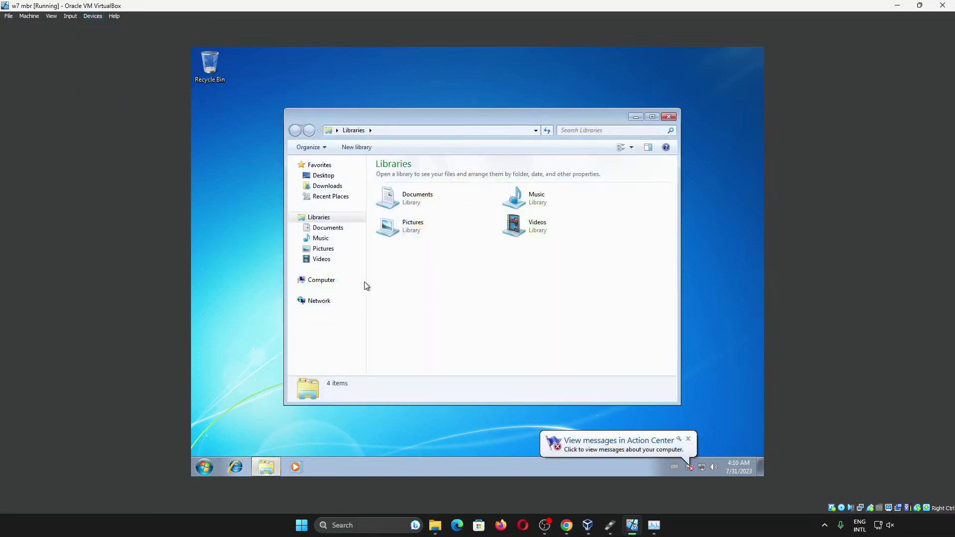
click(361, 281)
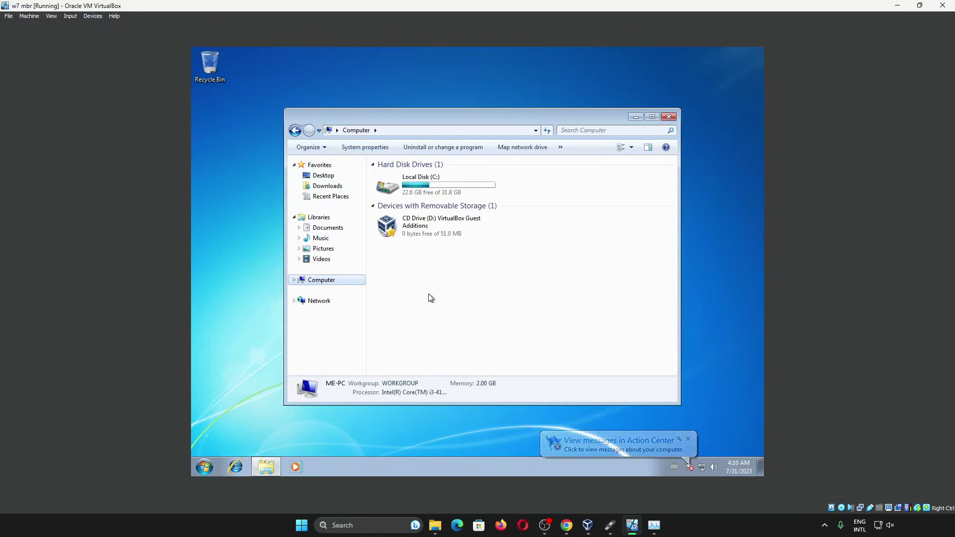
click(427, 237)
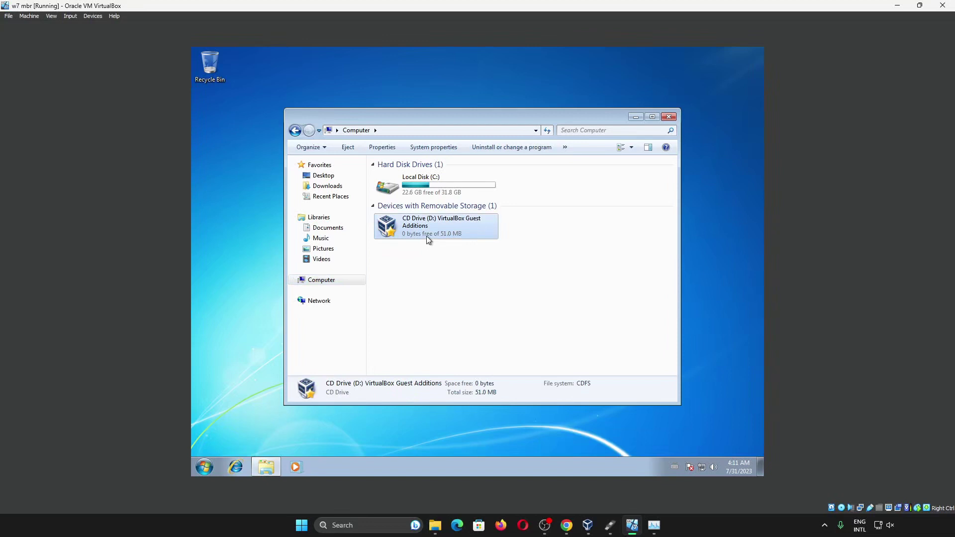
double_click(427, 237)
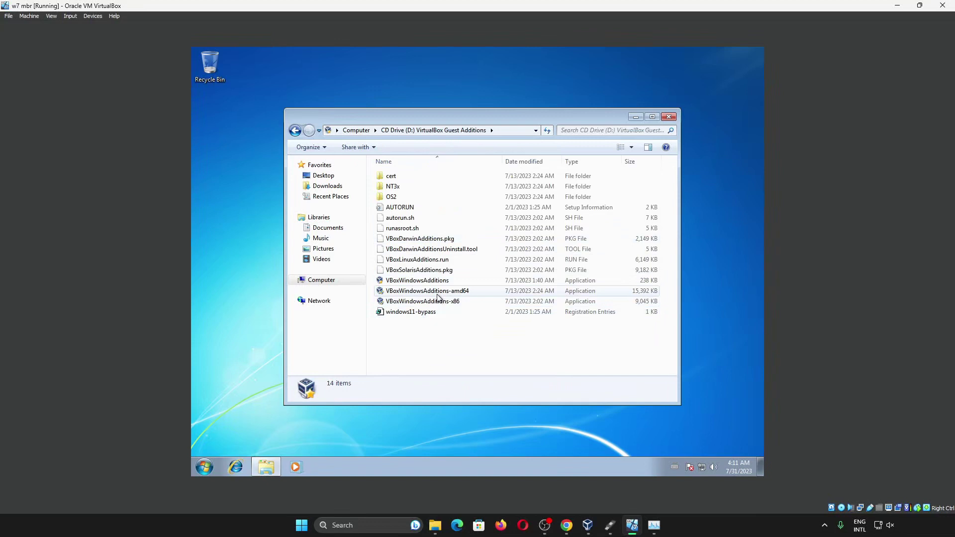
Check the guest's system type in the computer properties and close the window
click(204, 466)
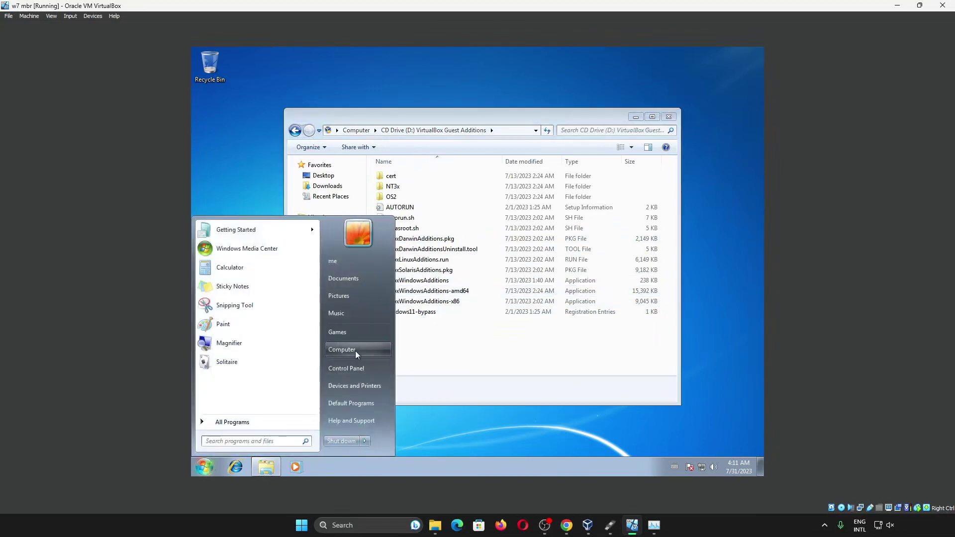
right_click(355, 350)
click(397, 435)
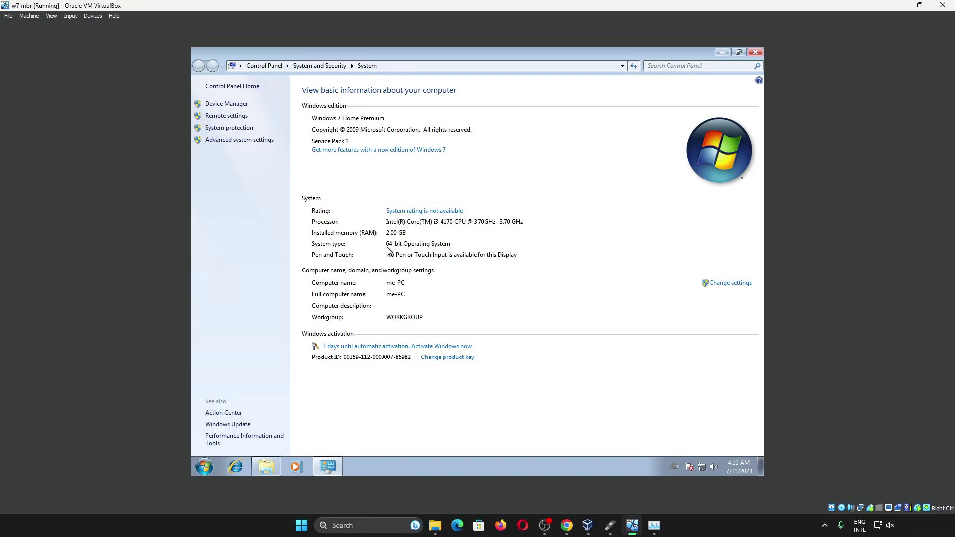
click(755, 53)
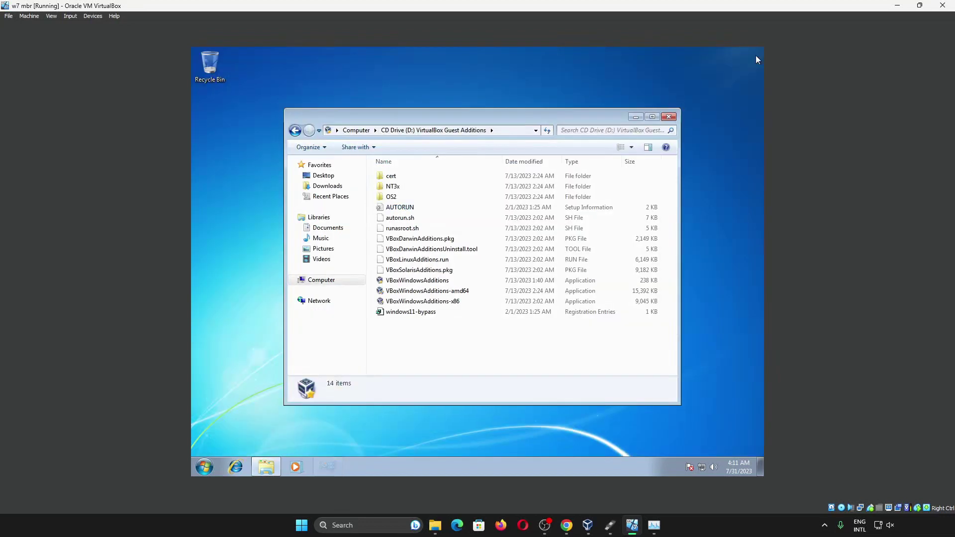
Run VBoxWindowsAdditions and start the installation with the default folder and Direct3D Support included
double_click(430, 284)
click(528, 266)
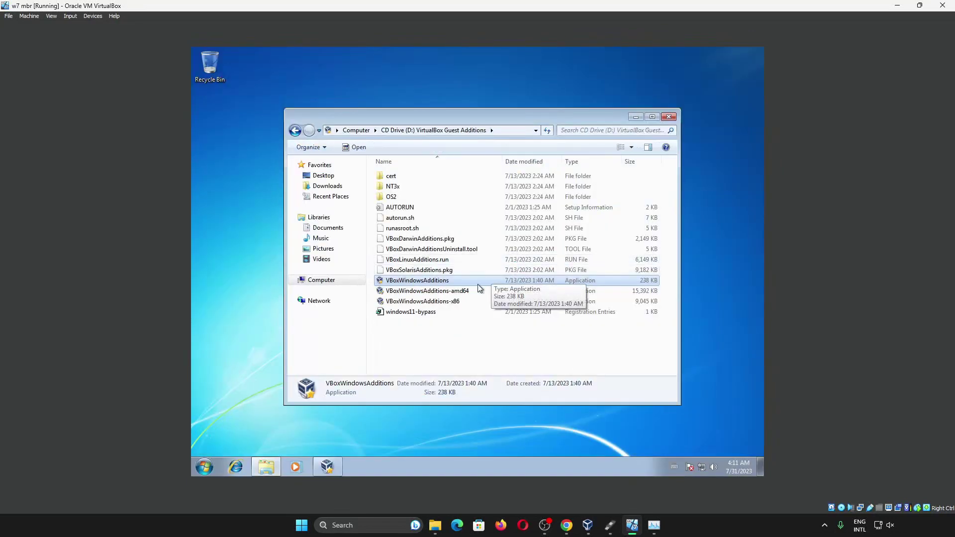
click(533, 336)
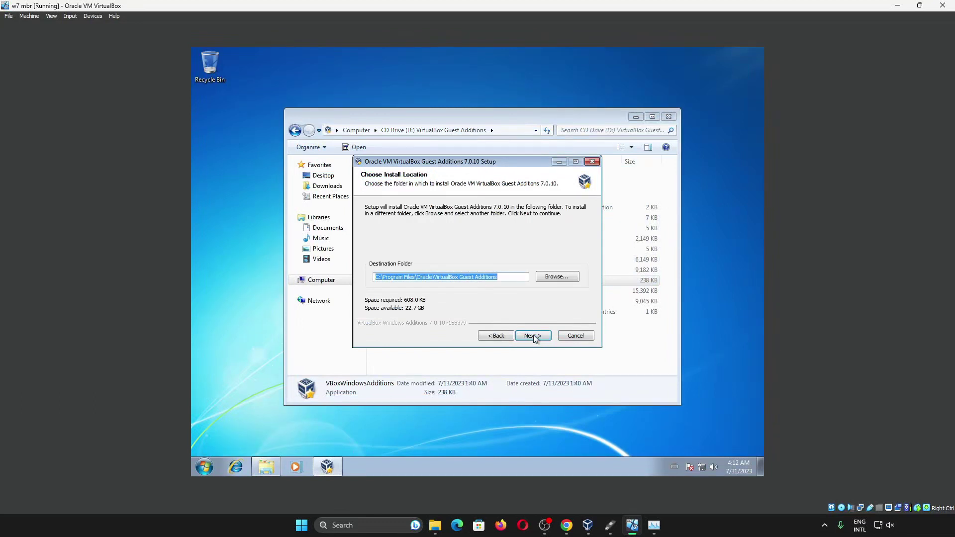
click(534, 336)
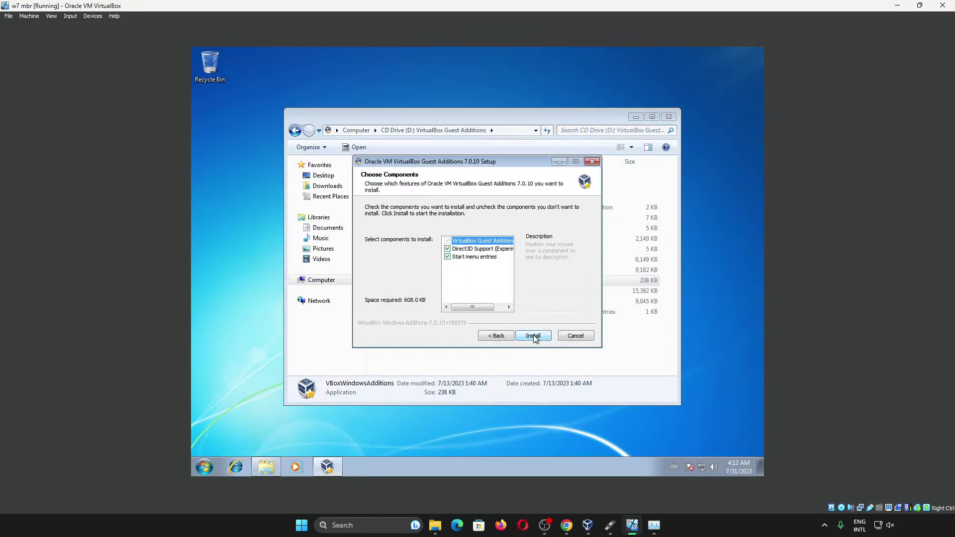
click(495, 251)
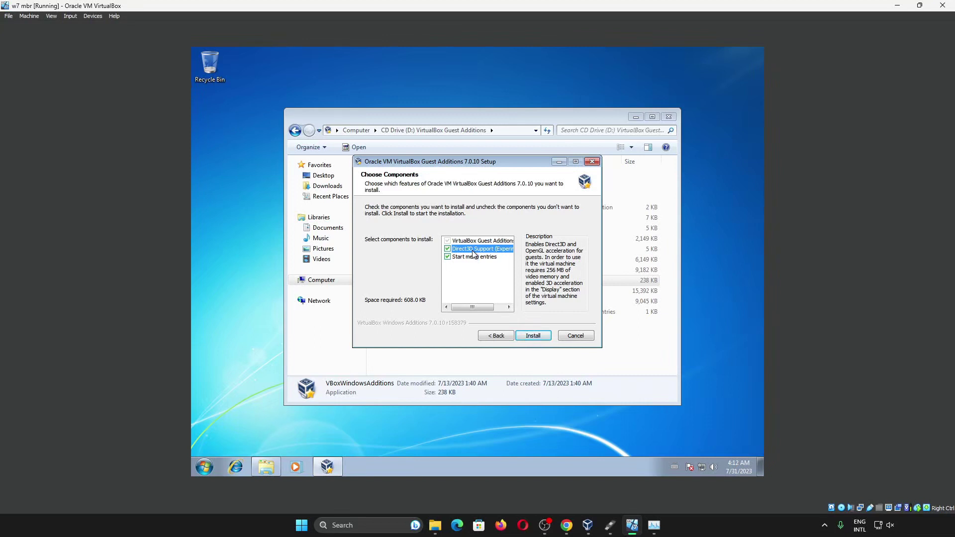
click(532, 336)
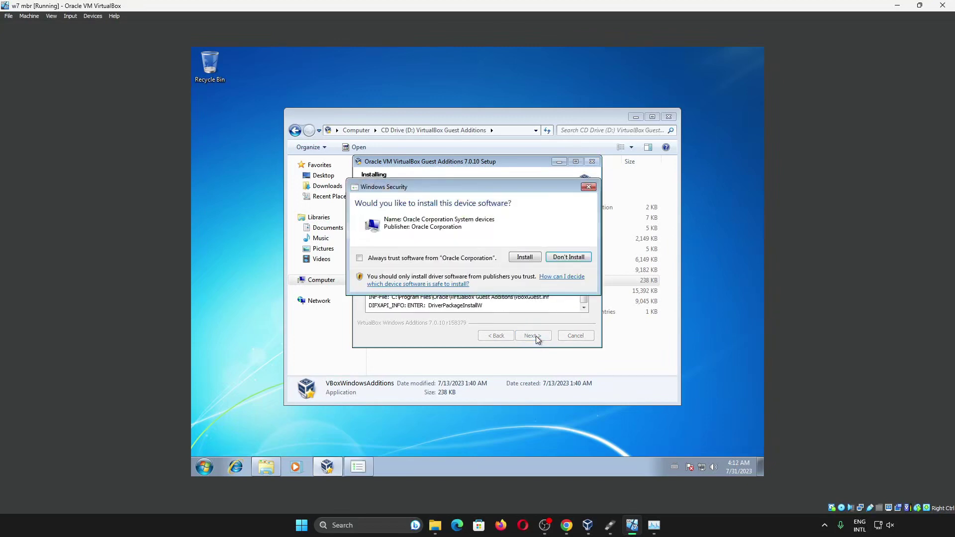
Allow the Oracle system device and display adapter drivers to install, and finish the setup with an immediate reboot
click(526, 263)
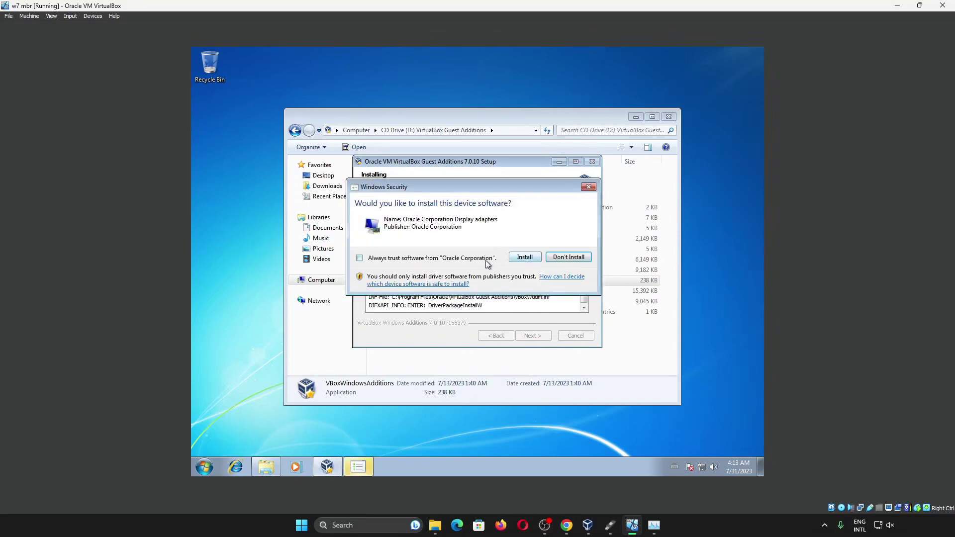
click(529, 257)
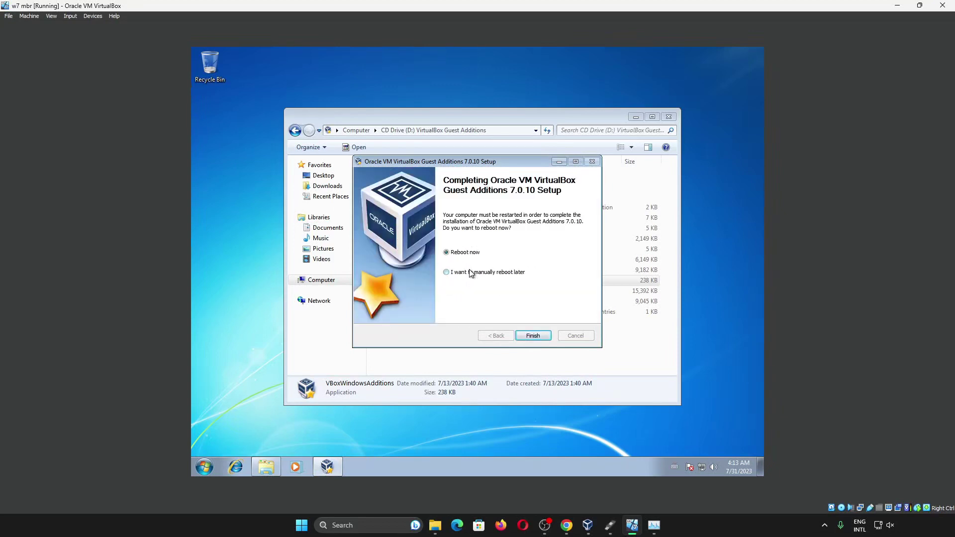
click(533, 335)
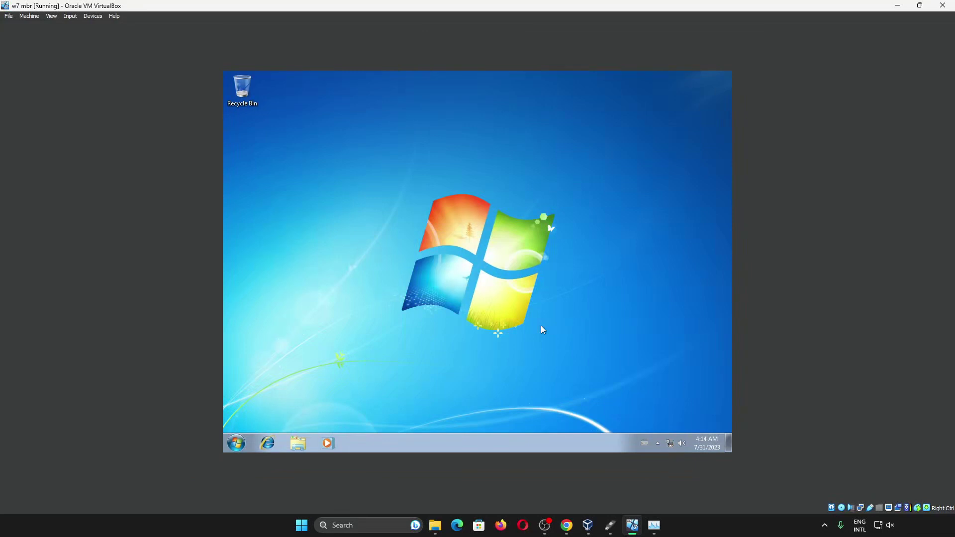
Set the guest's screen resolution to 1280 × 960 and keep the new display settings
right_click(491, 332)
click(513, 304)
click(439, 253)
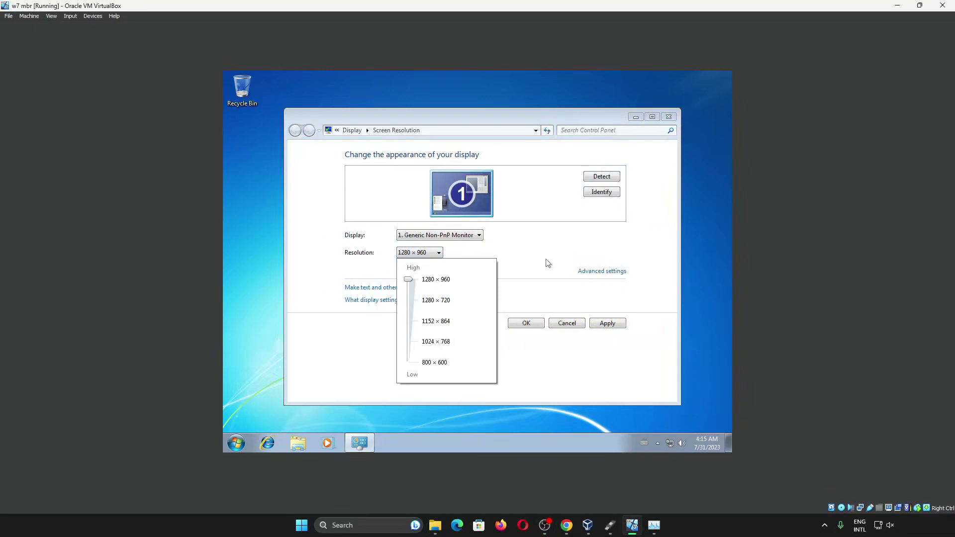
click(530, 326)
click(530, 326)
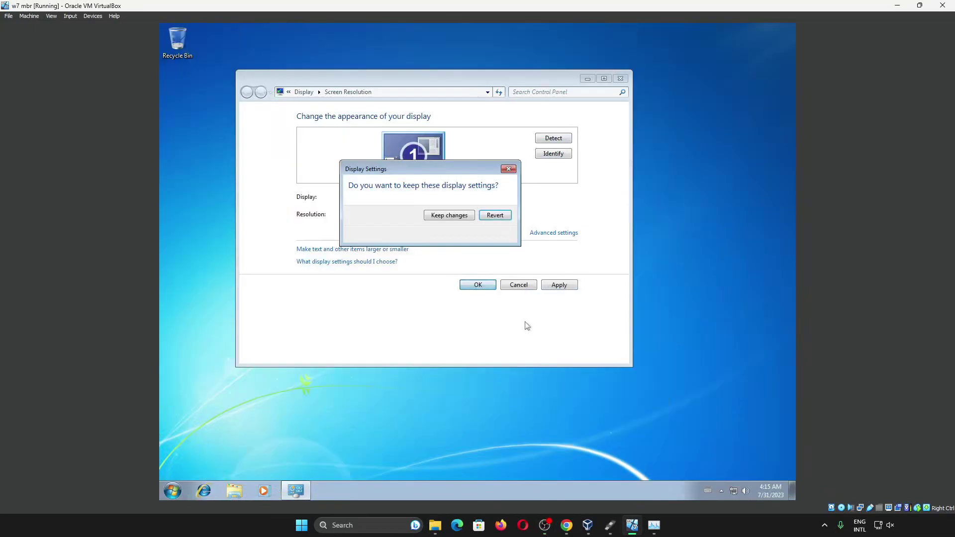
click(445, 215)
Test guest display resizing by snapping the virtual machine window to each half of the host screen, and maximize it again
double_click(521, 4)
double_click(521, 4)
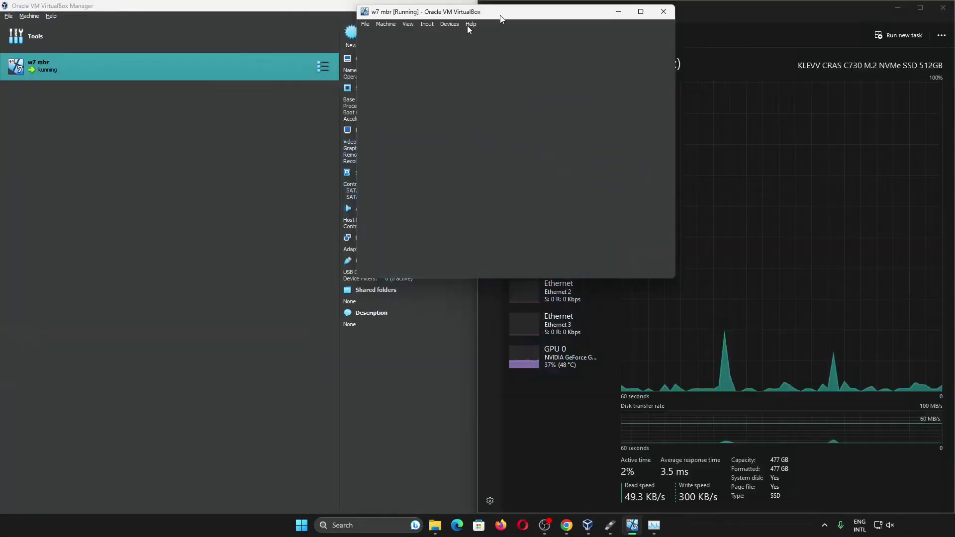
key(super+Left)
double_click(452, 4)
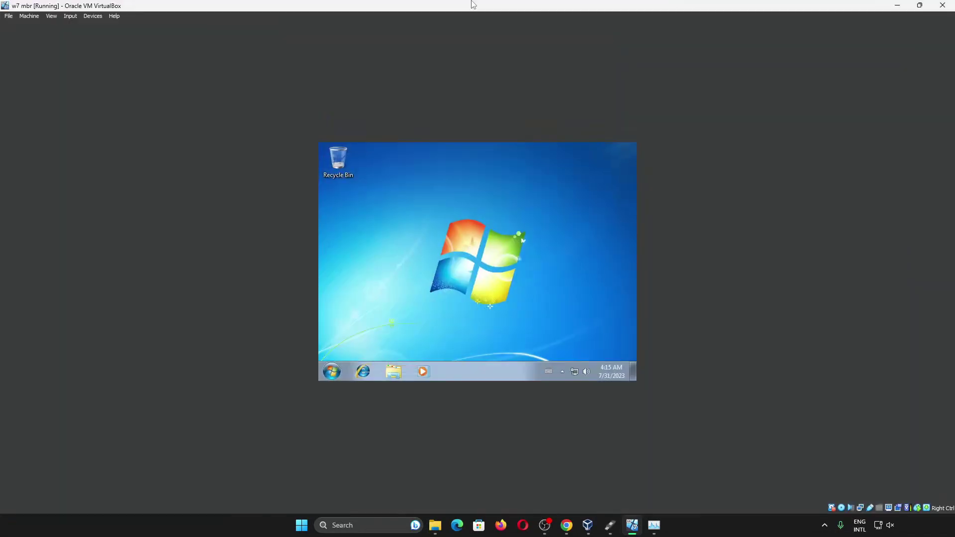
drag(473, 5, 2, 200)
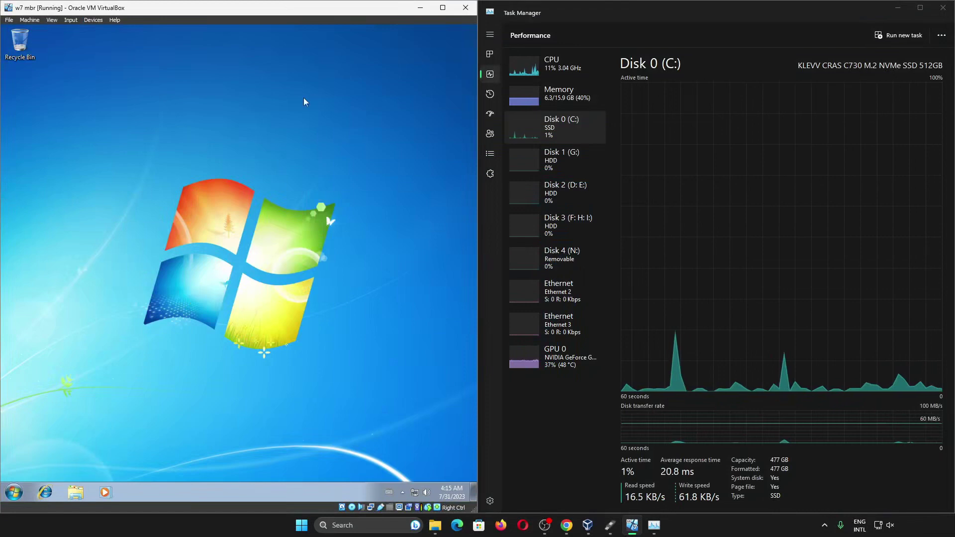
click(442, 9)
key(super+Right)
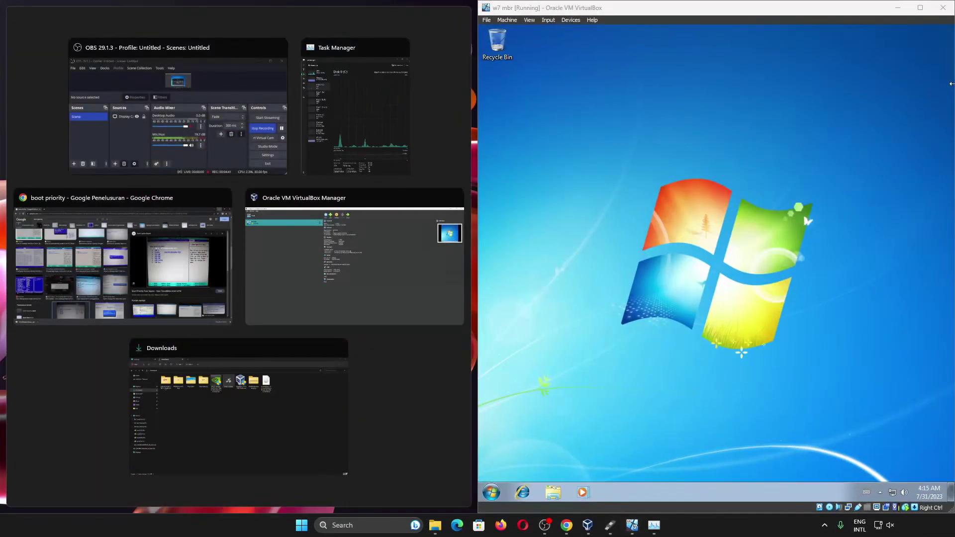
key(Escape)
key(super+Up)
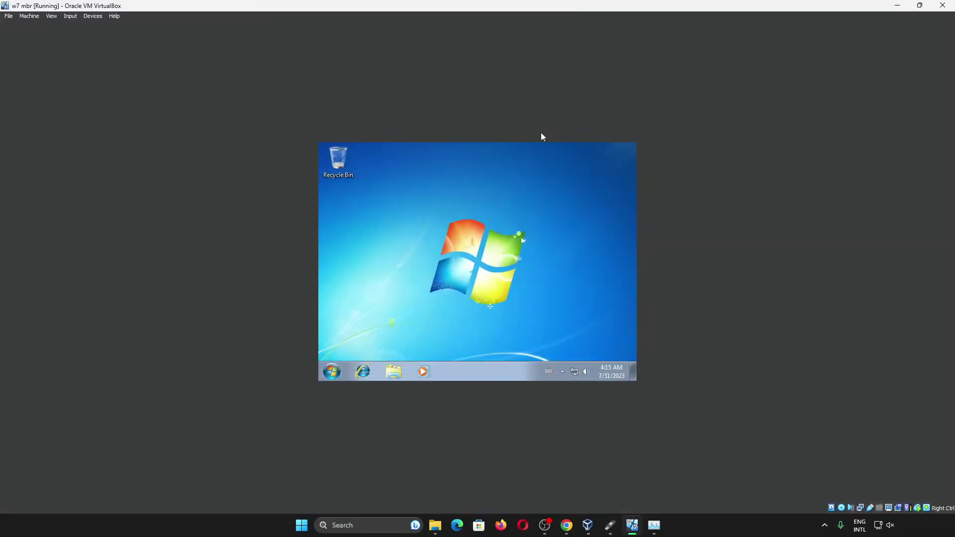
Return the guest's resolution to 1280 × 960 after the window resizing and keep the changes
right_click(491, 273)
click(505, 244)
click(420, 285)
click(431, 276)
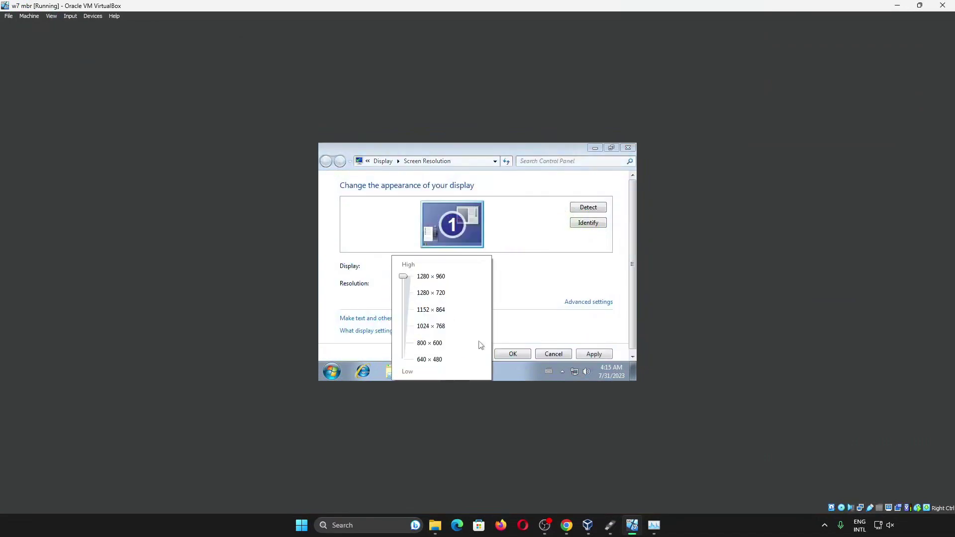
click(517, 354)
click(517, 355)
click(505, 252)
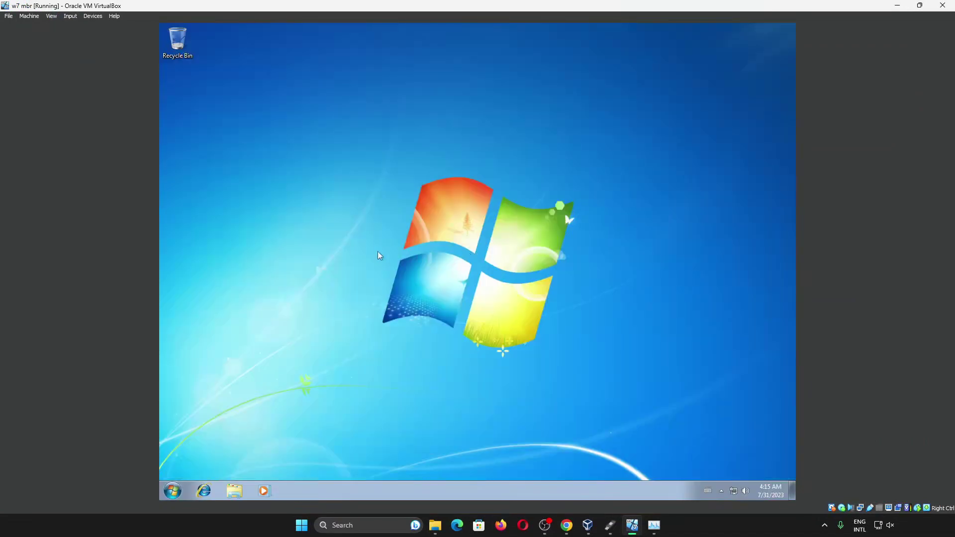
Shut down the Windows 7 guest and open the settings of the w7 mbr virtual machine
click(173, 491)
click(309, 464)
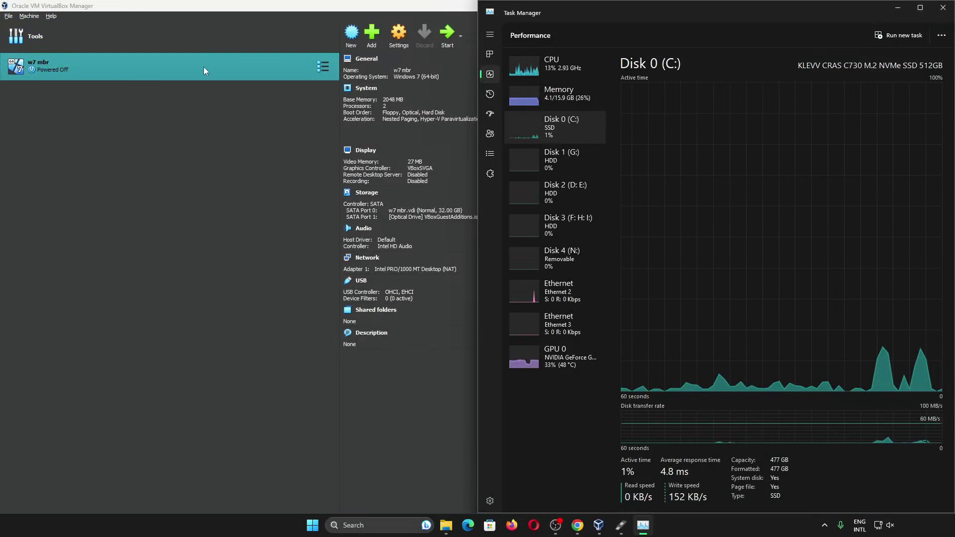
right_click(204, 66)
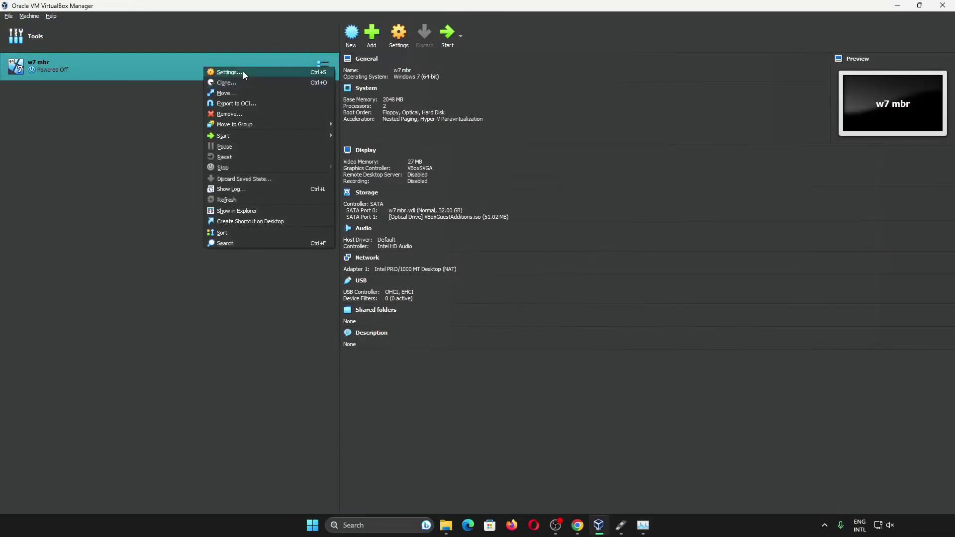
click(242, 71)
Review the virtual machine's motherboard, processor and acceleration settings
click(358, 183)
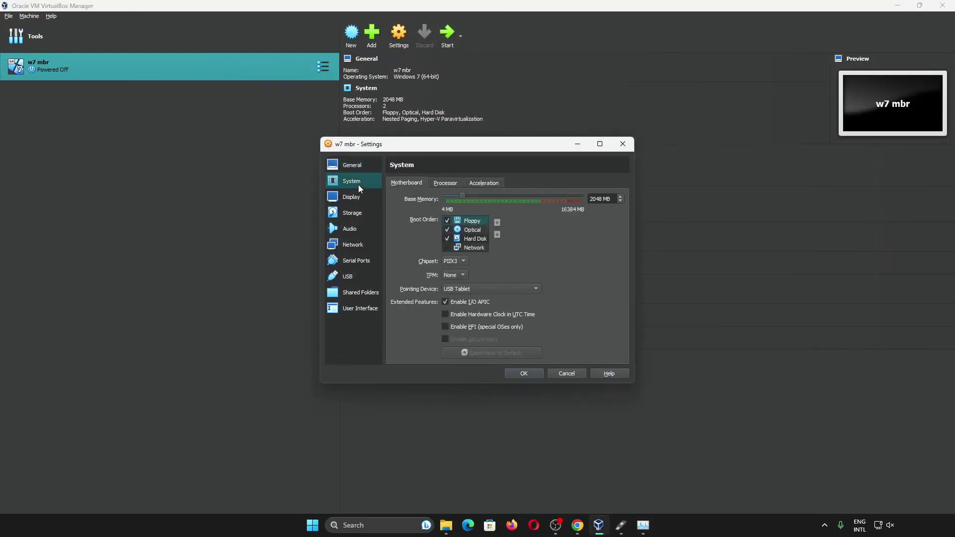
click(484, 183)
click(460, 183)
click(403, 184)
Set the display to the VBoxSVGA graphics controller with 3D acceleration enabled and 256 MB of video memory
click(367, 198)
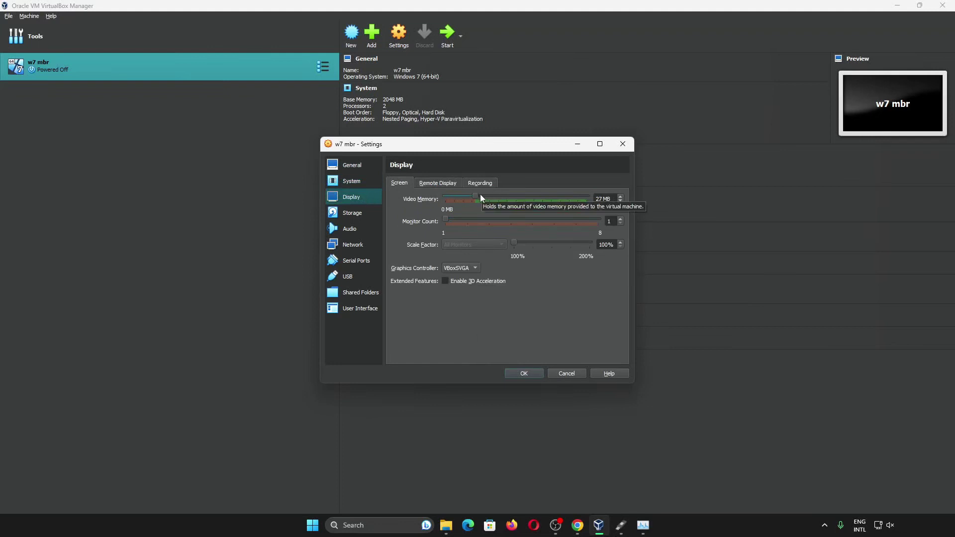
drag(476, 196, 634, 199)
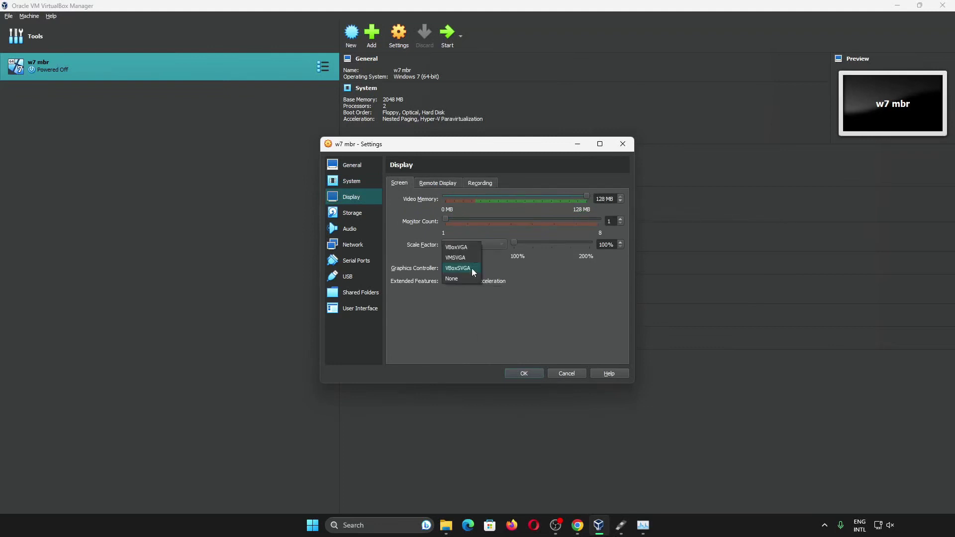
click(472, 268)
click(446, 281)
drag(515, 194, 620, 194)
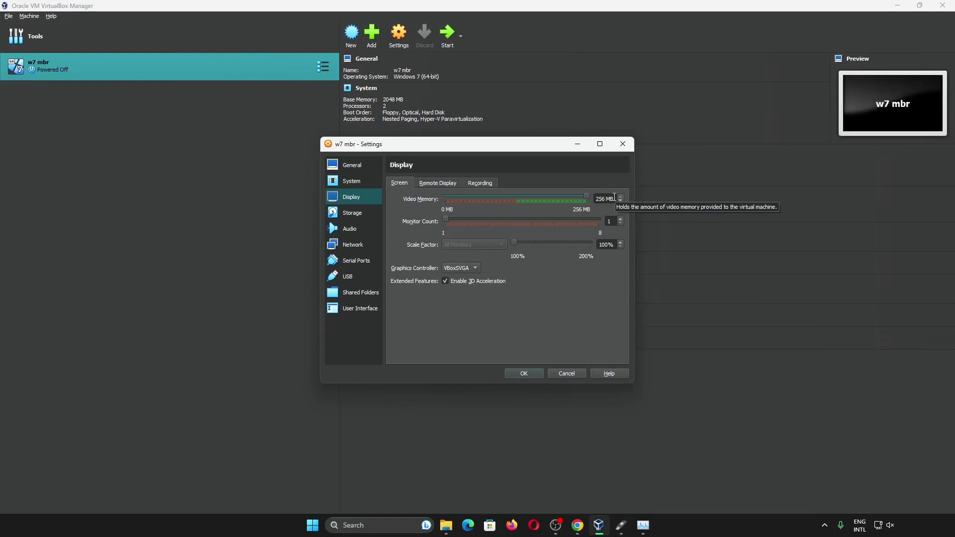
Save the display settings and start the w7 mbr virtual machine
click(525, 373)
click(446, 42)
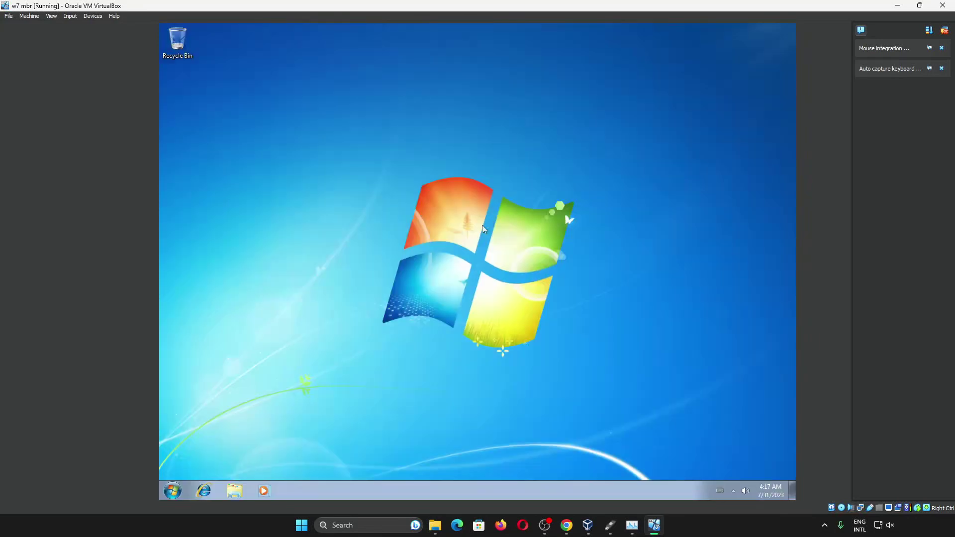
Check the guest's current screen resolution in its display settings and close them without changes
right_click(483, 226)
click(485, 307)
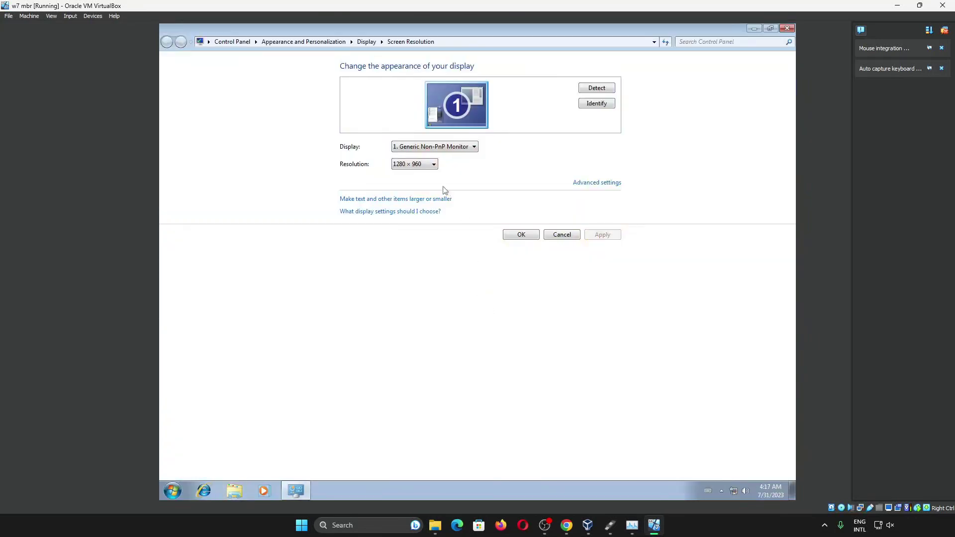
click(417, 165)
click(521, 236)
click(521, 235)
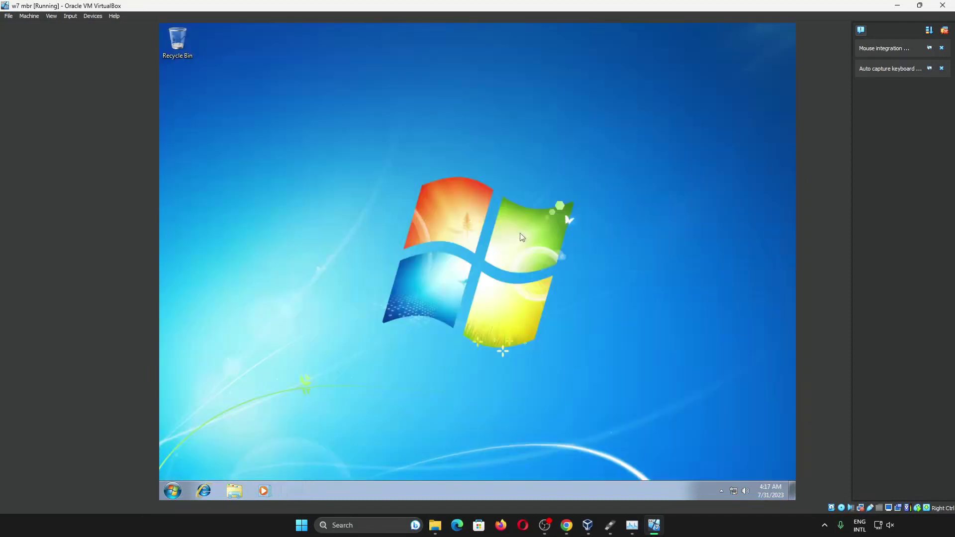
Restore and re-maximize the virtual machine window to refit the guest display, and review its available screen resolutions
click(919, 5)
drag(778, 71, 779, 5)
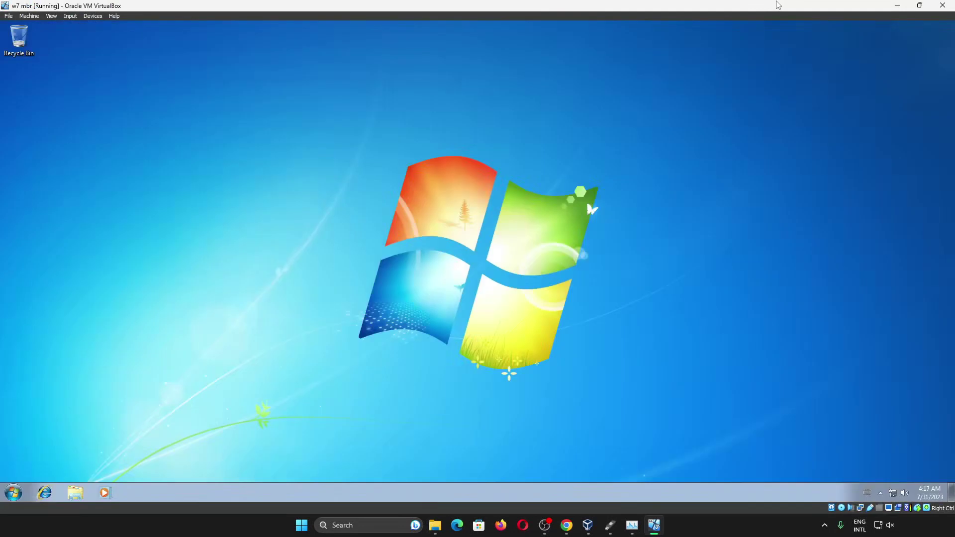
right_click(547, 238)
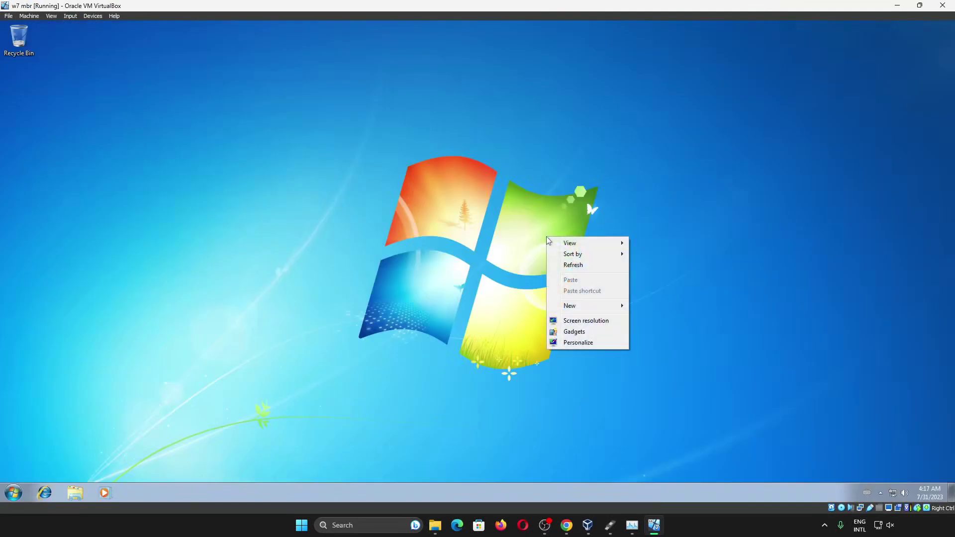
click(565, 322)
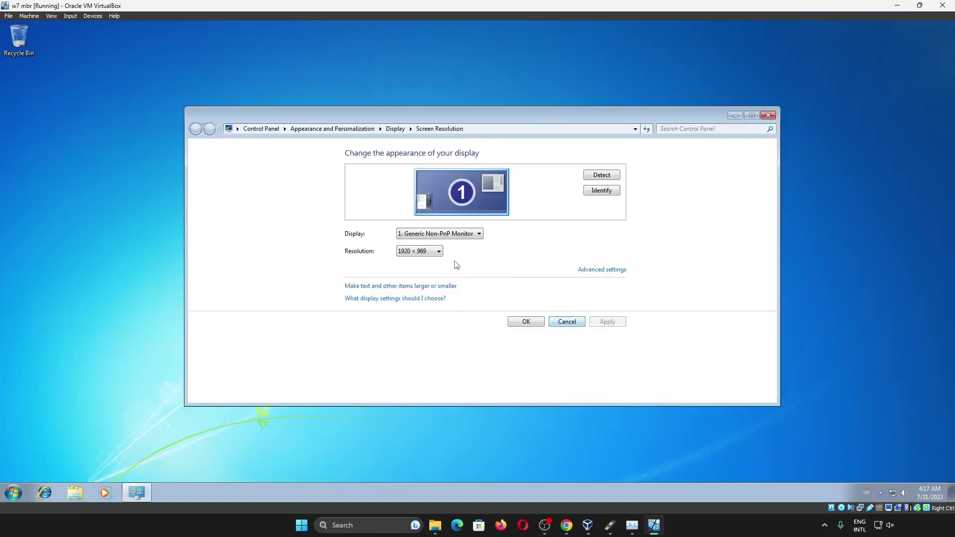
click(440, 252)
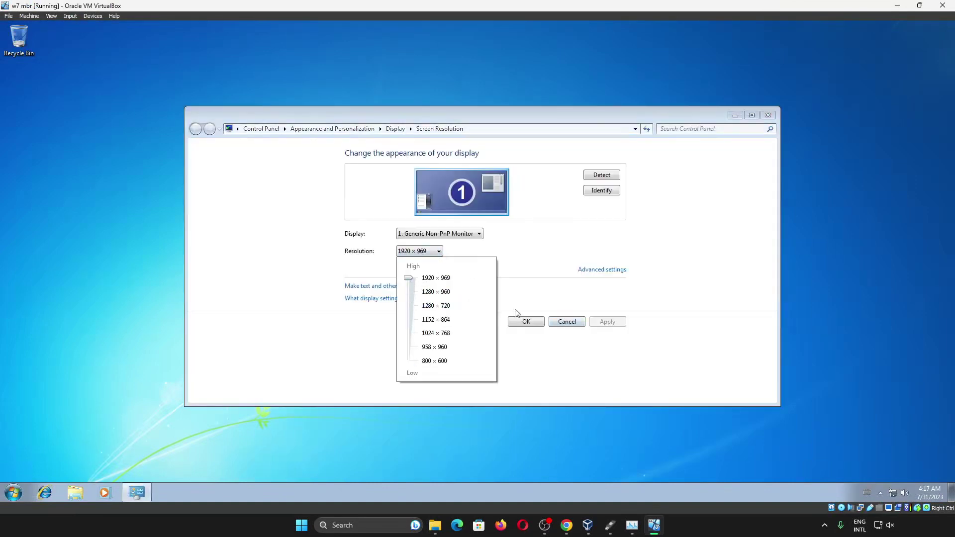
click(530, 302)
click(530, 322)
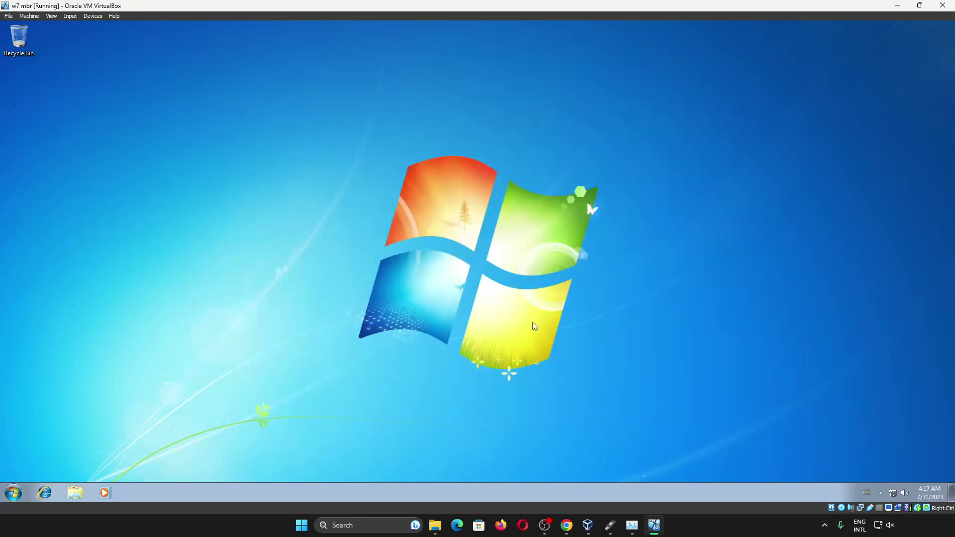